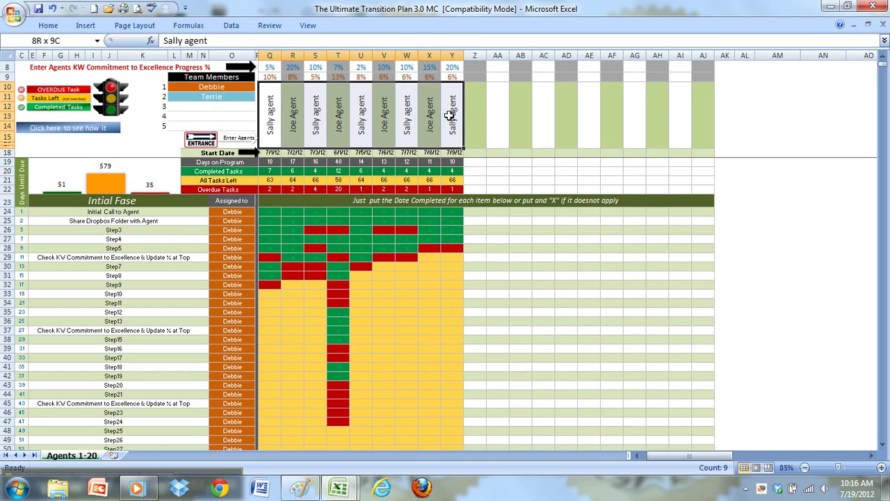
Examine the agents' names and start dates, plus the first agent's completed and overdue task cells.
drag(271, 152, 451, 153)
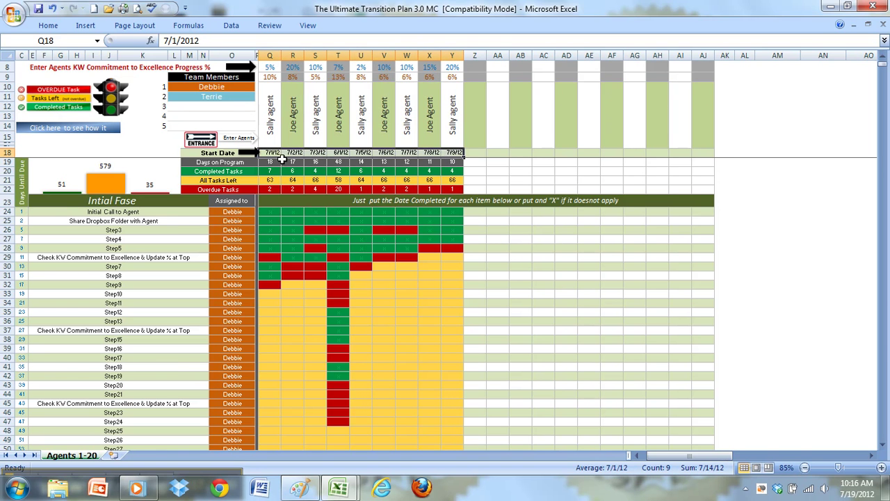
click(271, 128)
drag(271, 127, 452, 145)
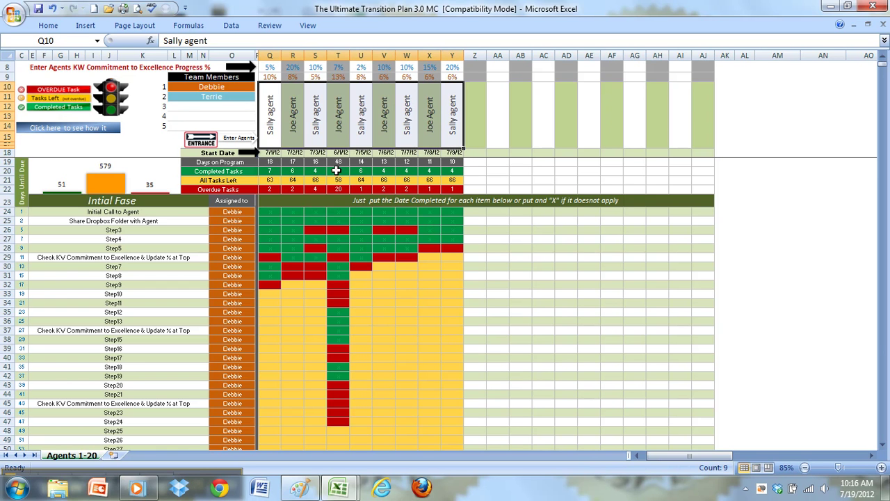
click(287, 111)
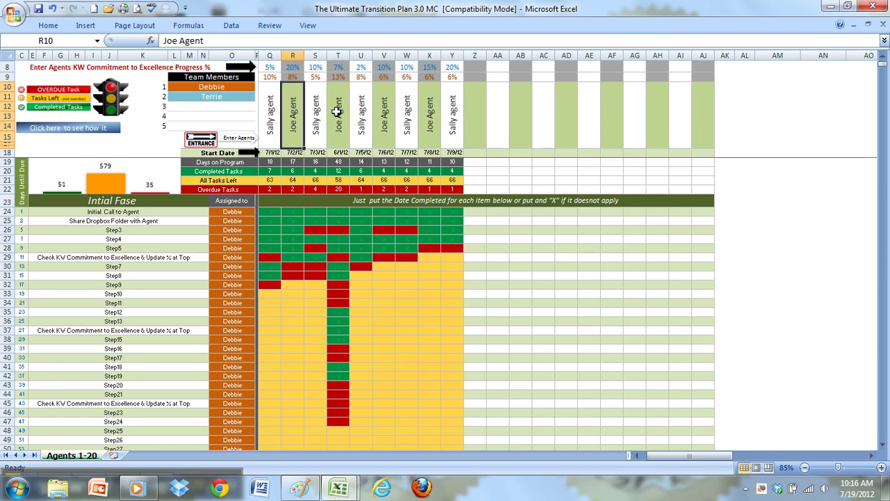
click(271, 106)
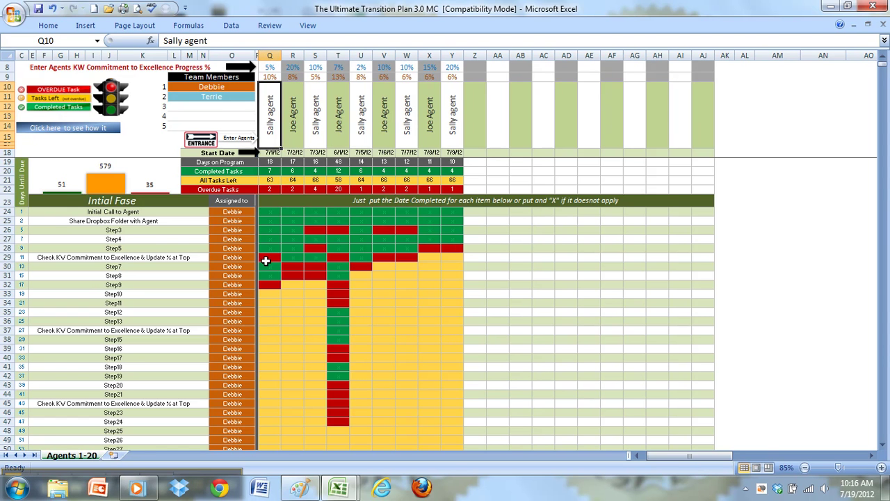
click(264, 259)
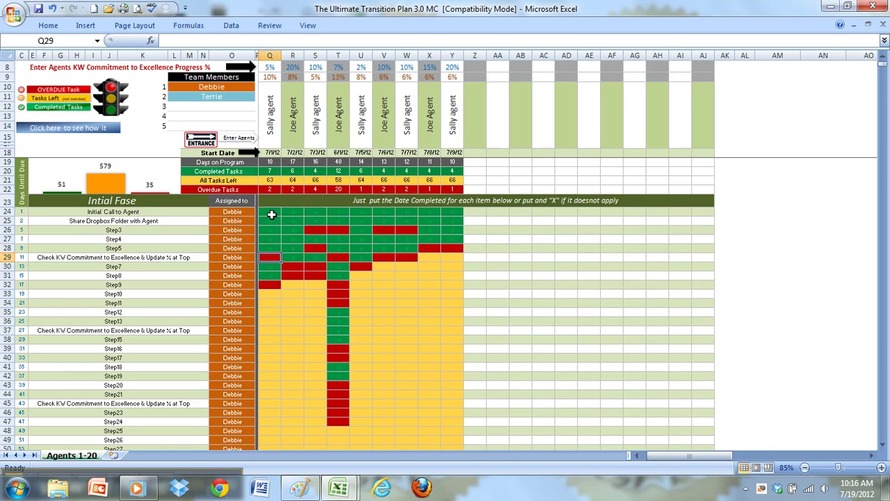
drag(270, 212, 275, 243)
click(271, 257)
click(267, 284)
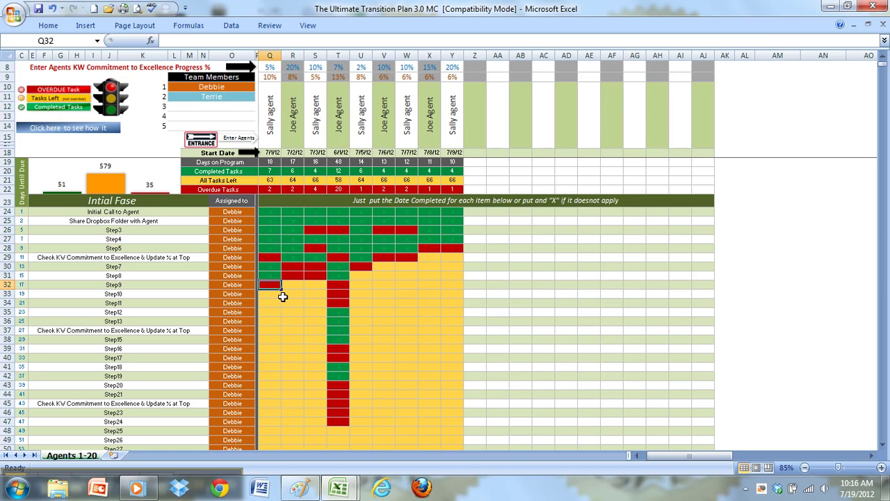
Enter 1 as the days until due for the Initial Call to Agent task.
click(83, 212)
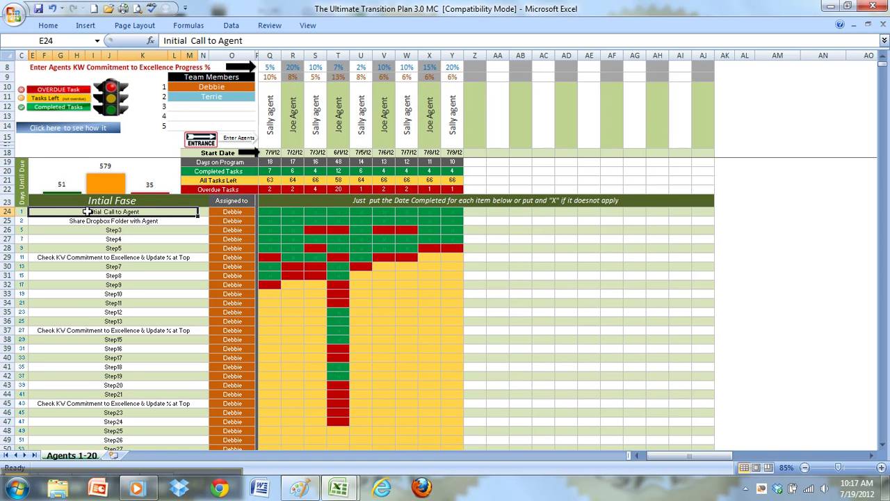
click(89, 202)
click(98, 216)
key(Up)
key(Down)
click(21, 211)
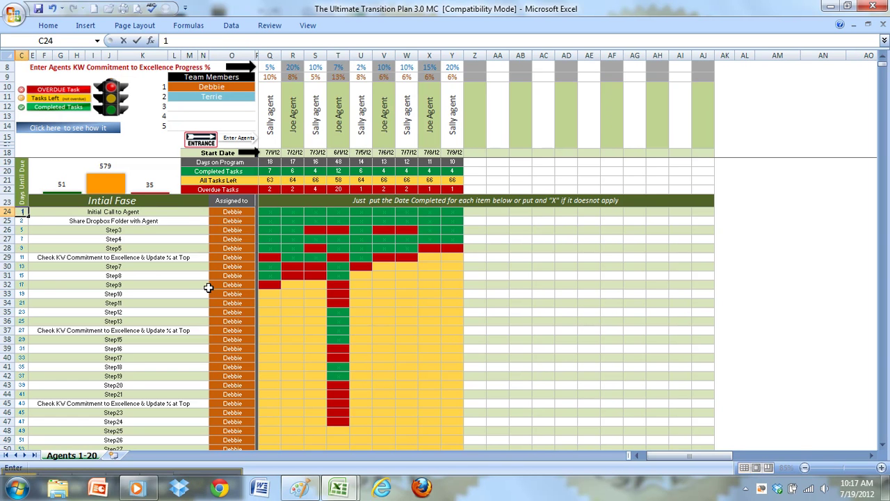
key(Down)
Examine the tasks from Share Dropbox Folder with Agent to Step5, their due days, and the first agent's overdue cells.
key(Right)
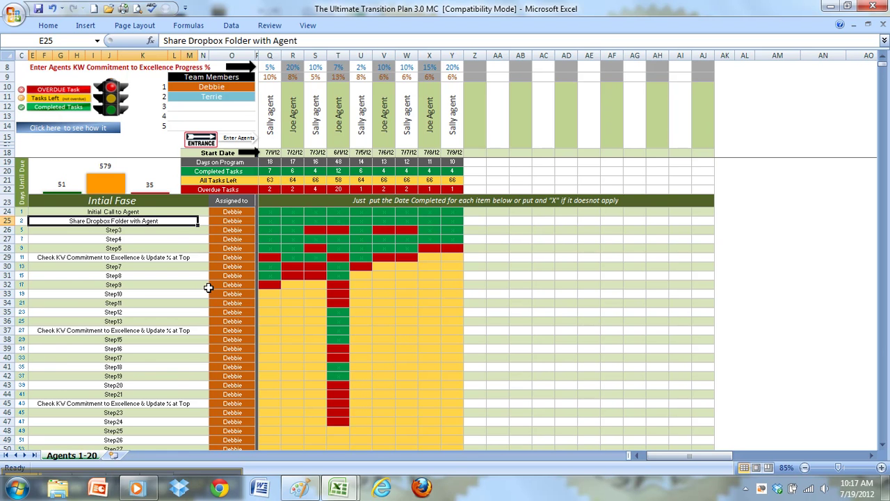
key(Down)
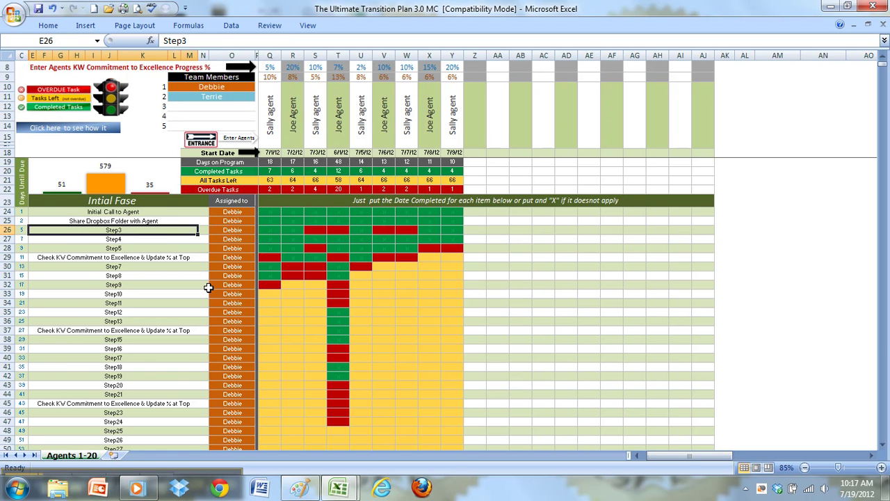
key(Down)
key(Down)
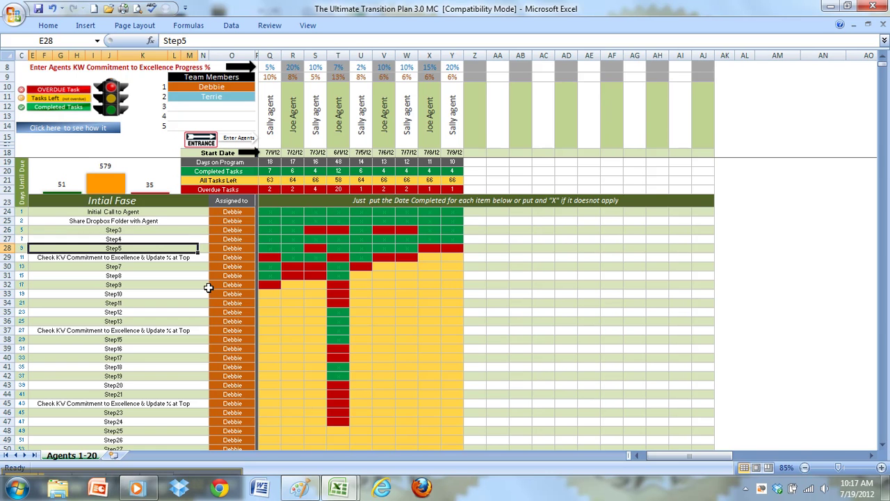
key(Left)
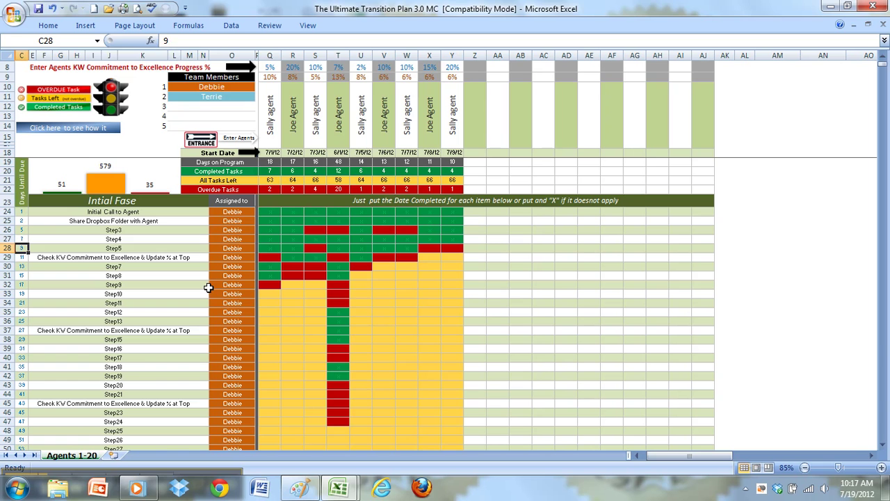
key(Right)
click(268, 255)
click(273, 285)
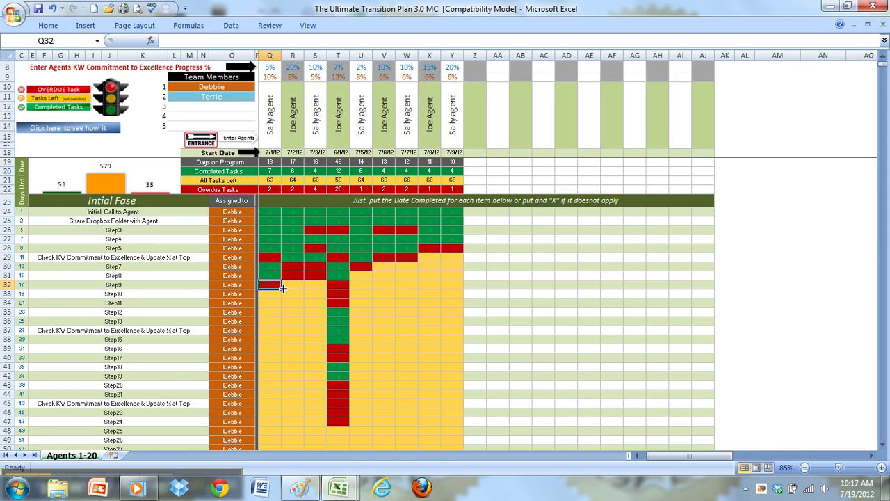
Look through the task list down to the Second Fase section and back to the first Check KW Commitment to Excellence task.
click(171, 282)
key(Down)
key(Down)
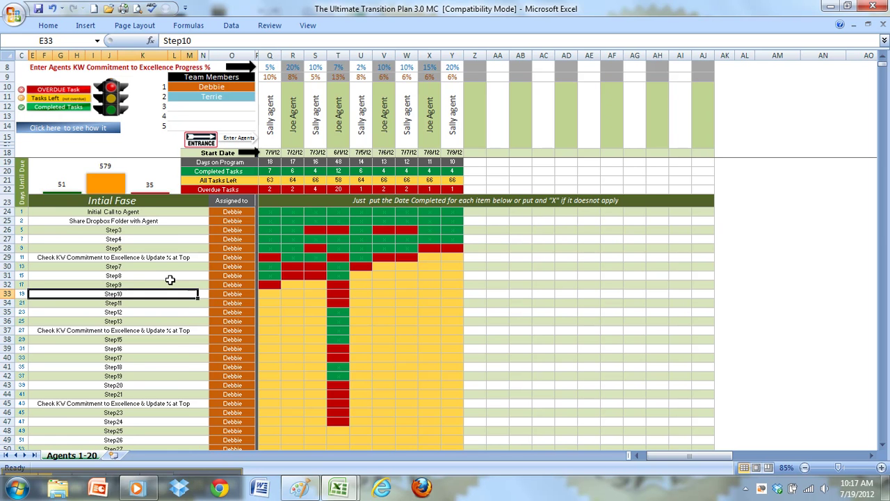
scroll(142, 282, down, 4)
scroll(132, 312, down, 2)
click(122, 330)
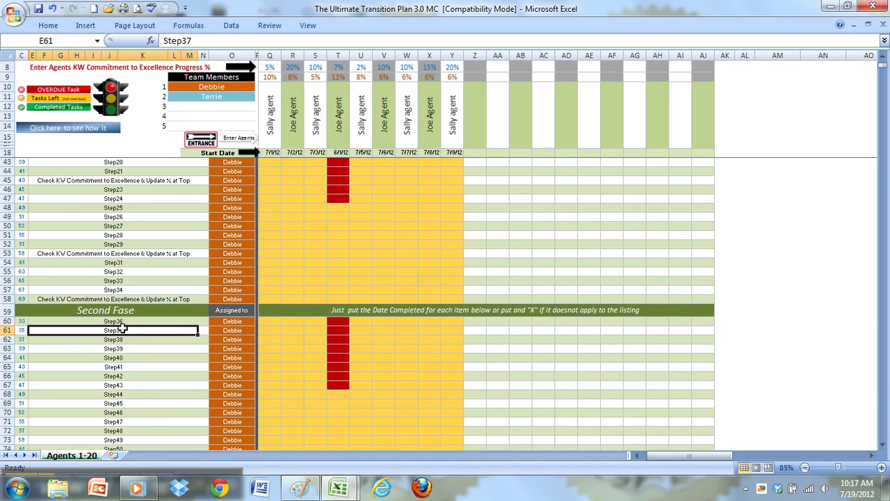
scroll(121, 325, up, 2)
scroll(121, 320, up, 6)
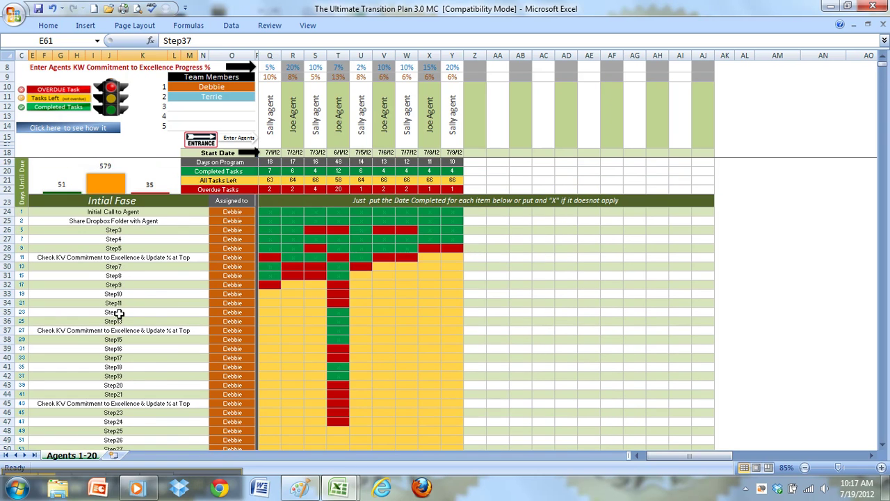
scroll(121, 264, down, 5)
click(122, 272)
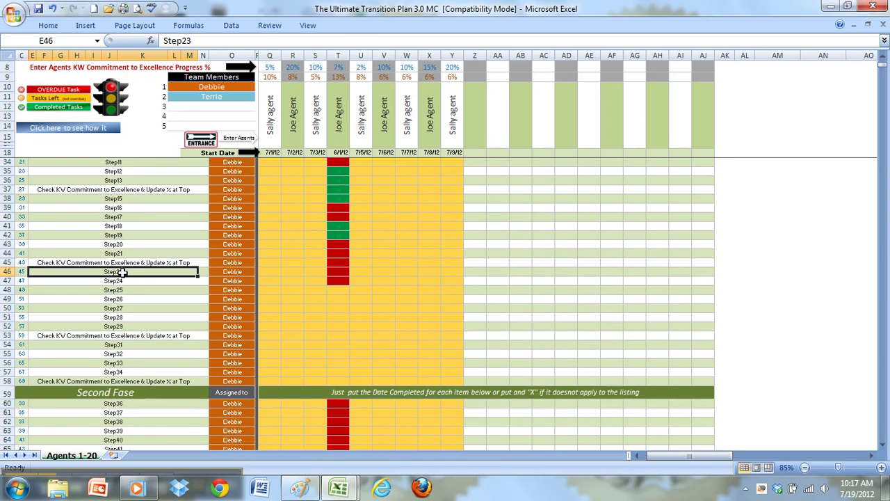
scroll(129, 273, up, 5)
click(139, 257)
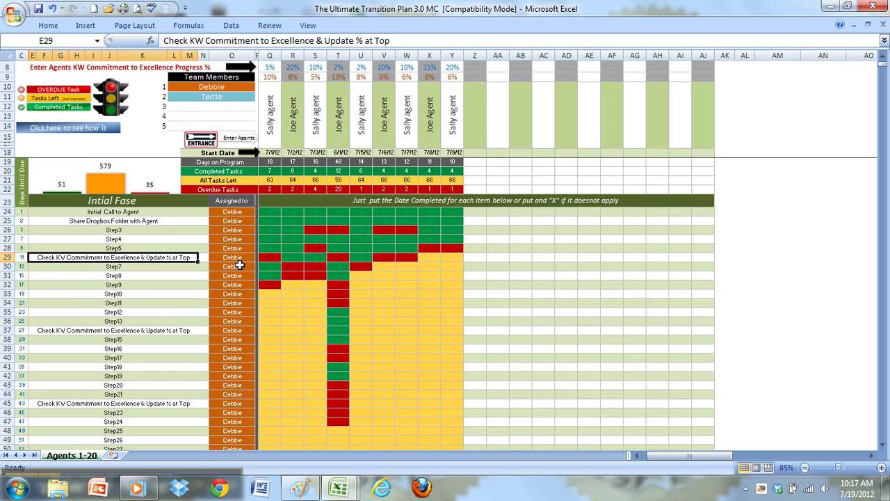
Compare the agents' Commitment to Excellence percentages with their days on program and overdue tasks, including the first empty agent column.
click(269, 68)
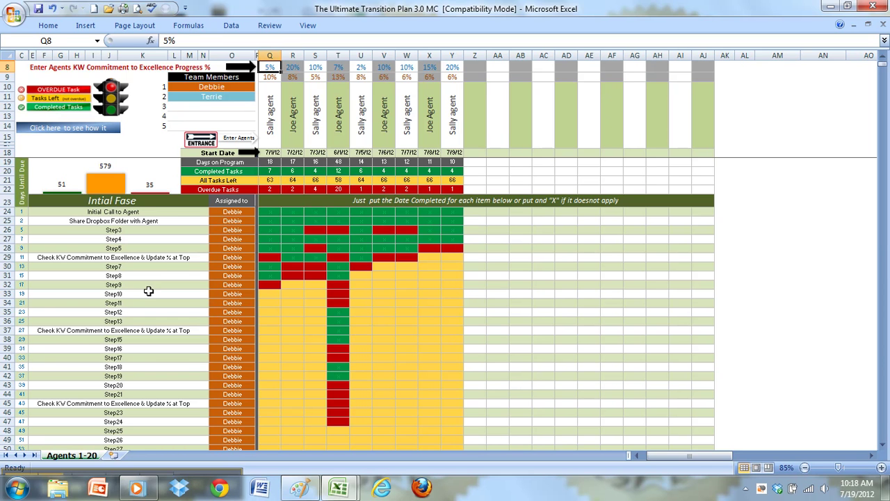
click(293, 114)
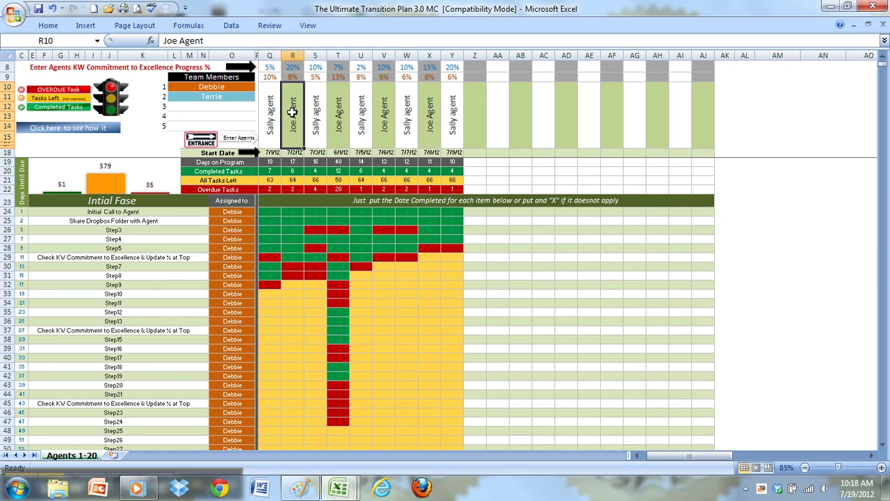
click(295, 162)
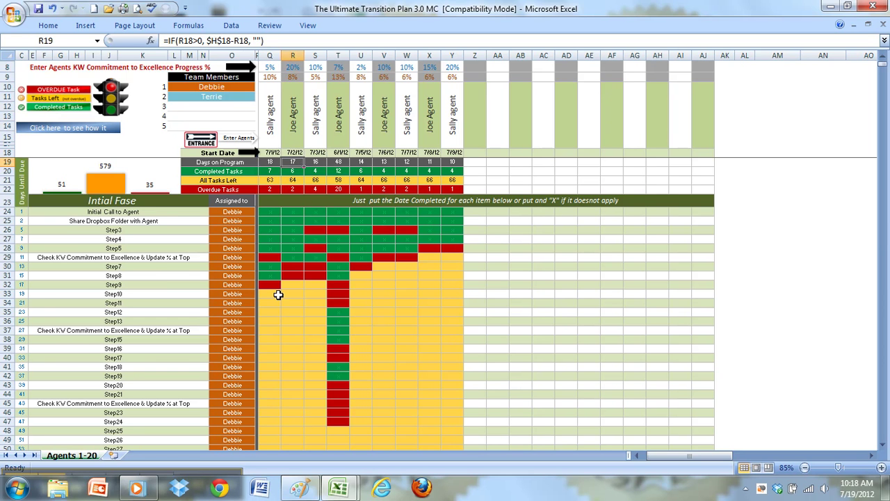
click(289, 69)
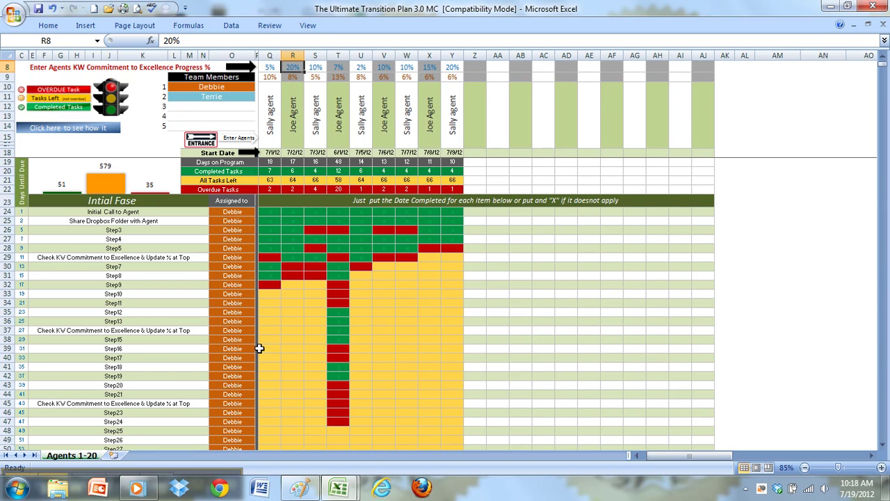
click(338, 162)
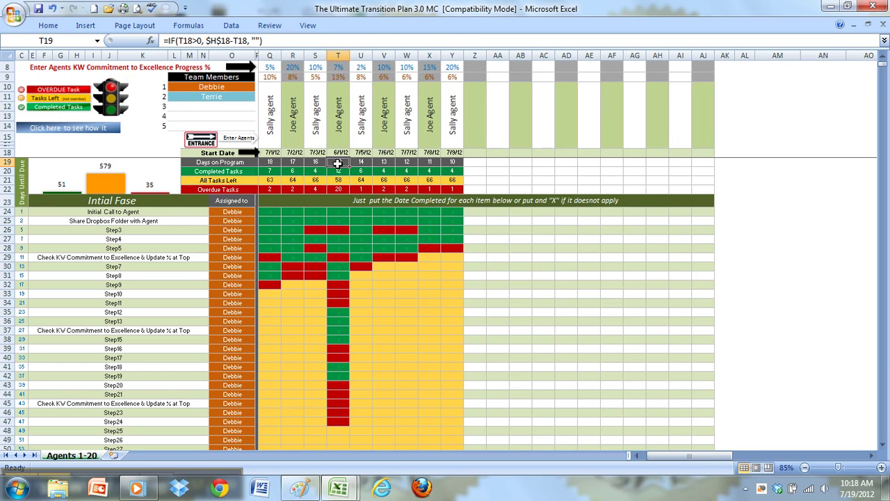
click(338, 67)
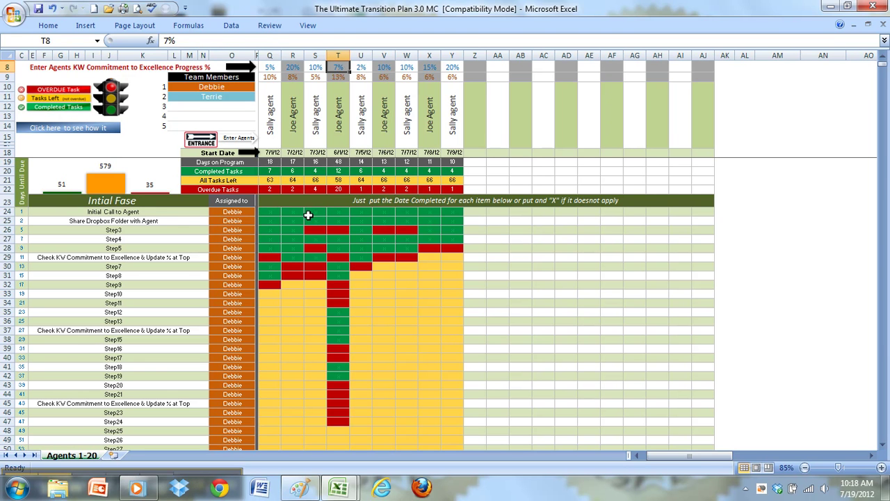
click(331, 231)
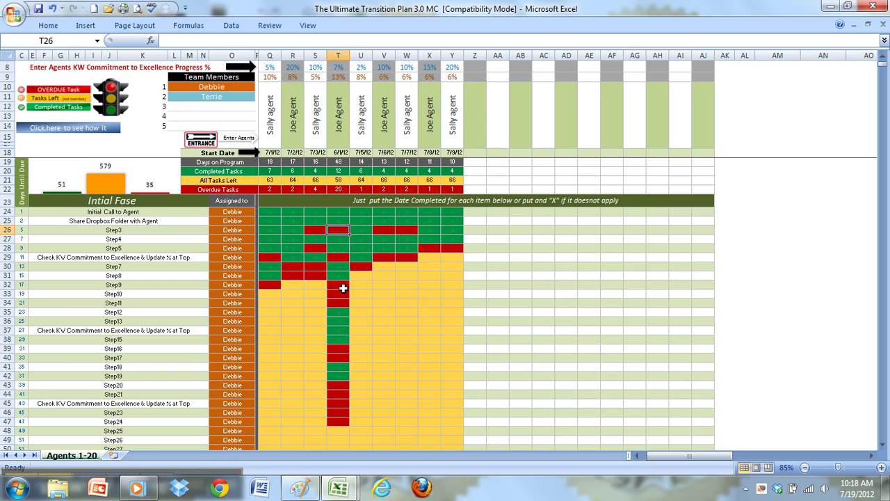
click(293, 294)
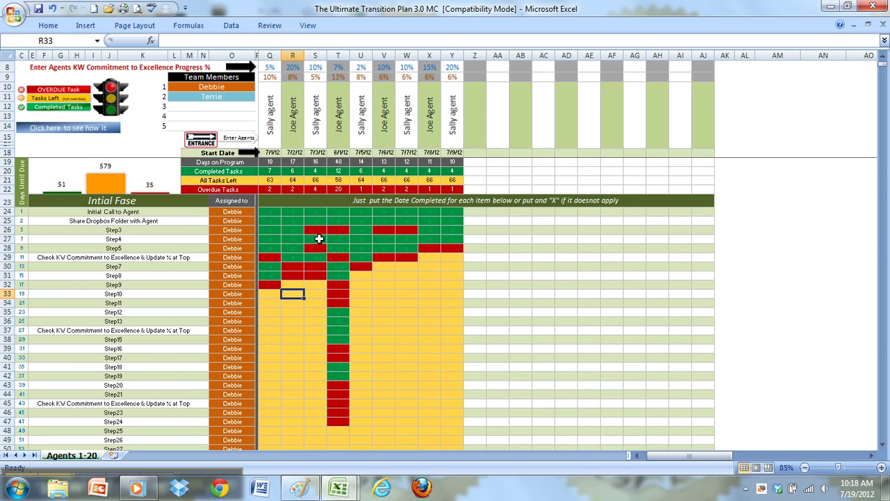
scroll(364, 288, down, 2)
scroll(364, 287, up, 2)
click(481, 110)
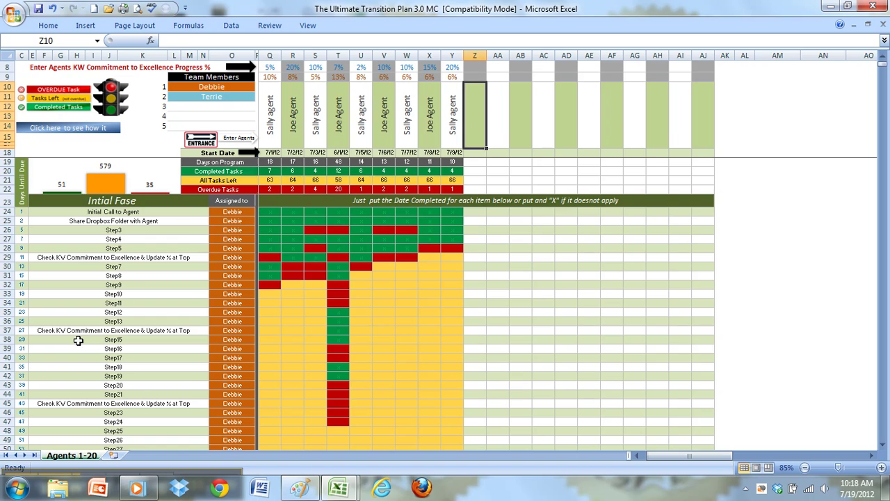
Review the Second Fase tasks and their due days down to Step70, and return to the initial phase tasks.
click(111, 322)
scroll(114, 326, down, 7)
scroll(115, 324, down, 1)
click(113, 339)
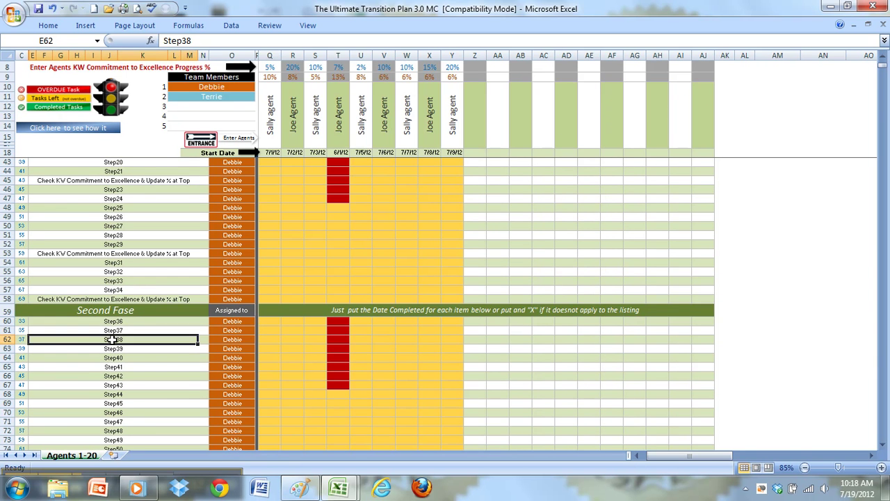
click(113, 330)
click(111, 339)
click(19, 331)
click(20, 367)
scroll(41, 375, down, 7)
scroll(44, 381, down, 2)
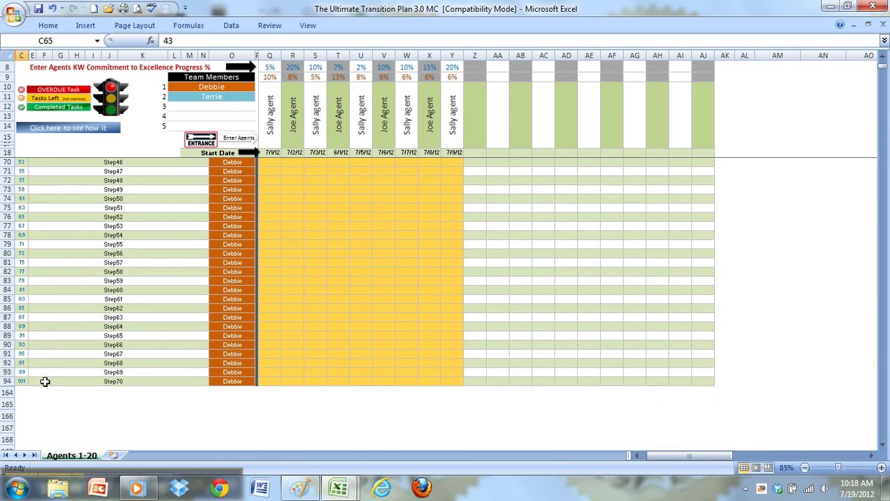
click(44, 381)
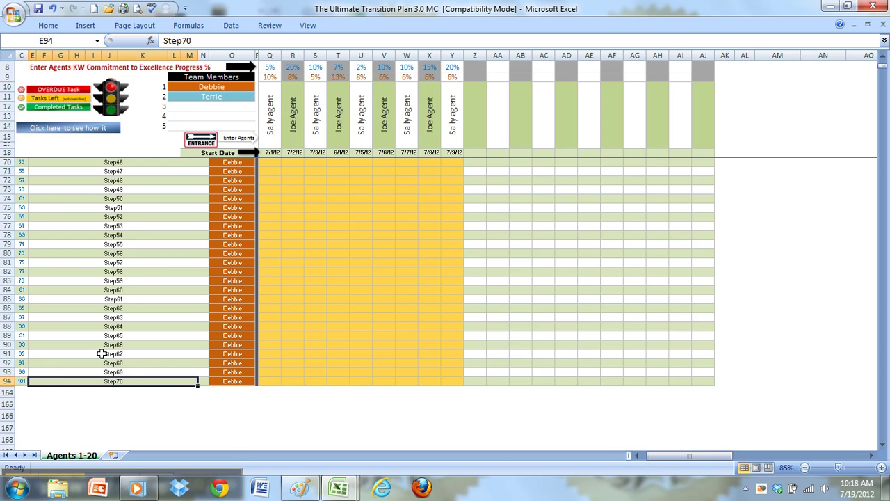
scroll(102, 354, up, 17)
click(100, 304)
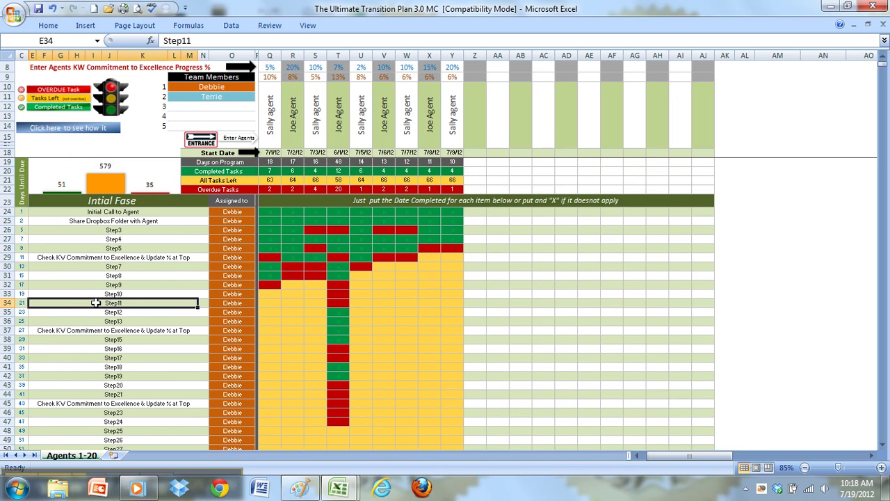
click(106, 261)
click(86, 239)
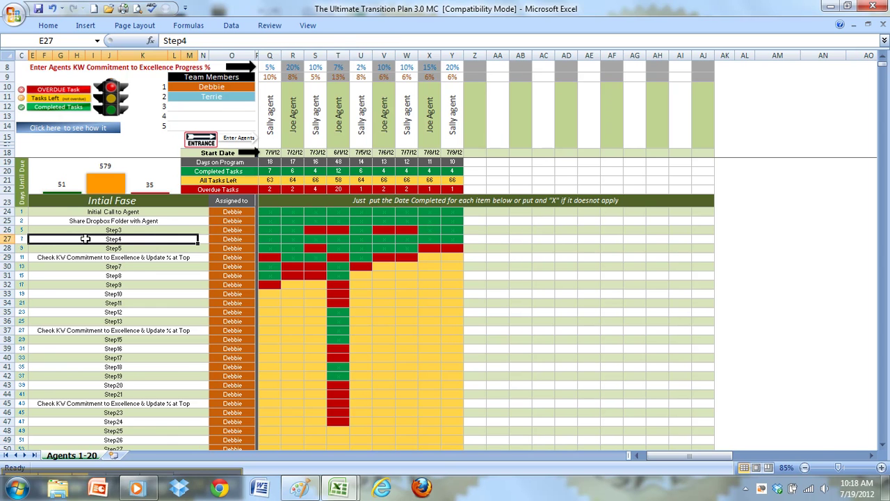
Assign the Step3 task to the second team member.
click(231, 229)
click(258, 230)
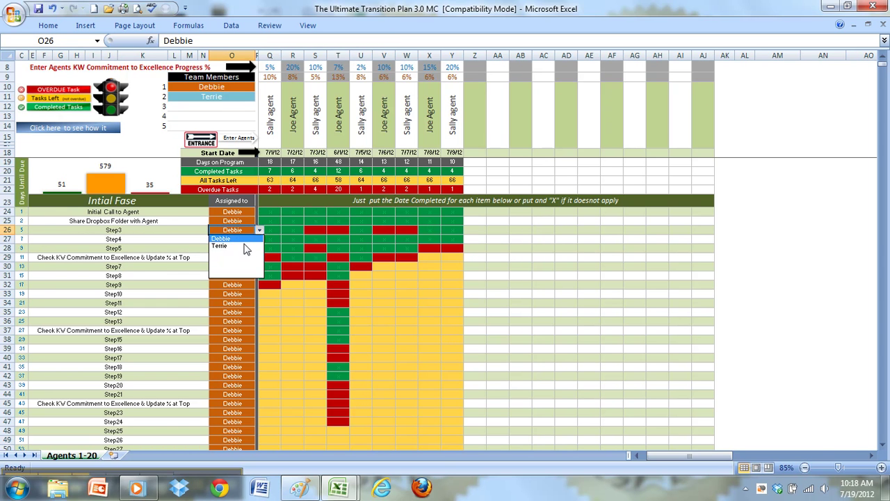
click(224, 243)
click(176, 249)
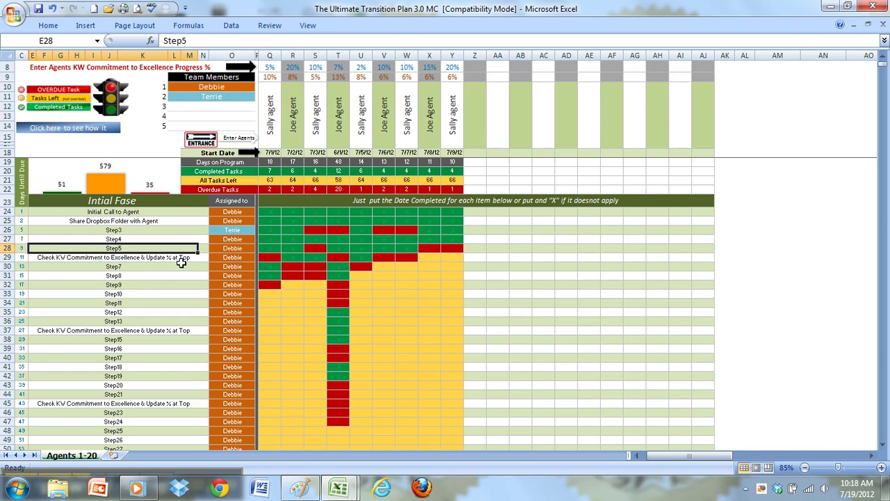
Reassign the Step3 task to the first team member.
click(221, 231)
click(257, 231)
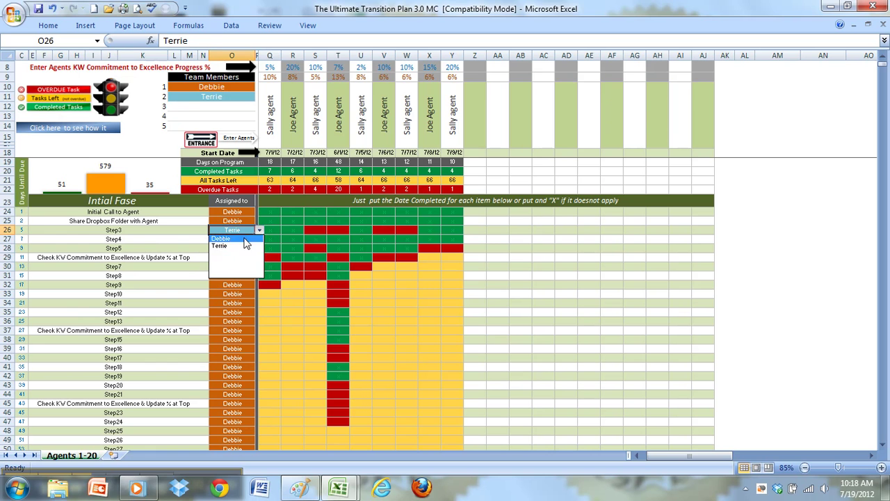
click(244, 240)
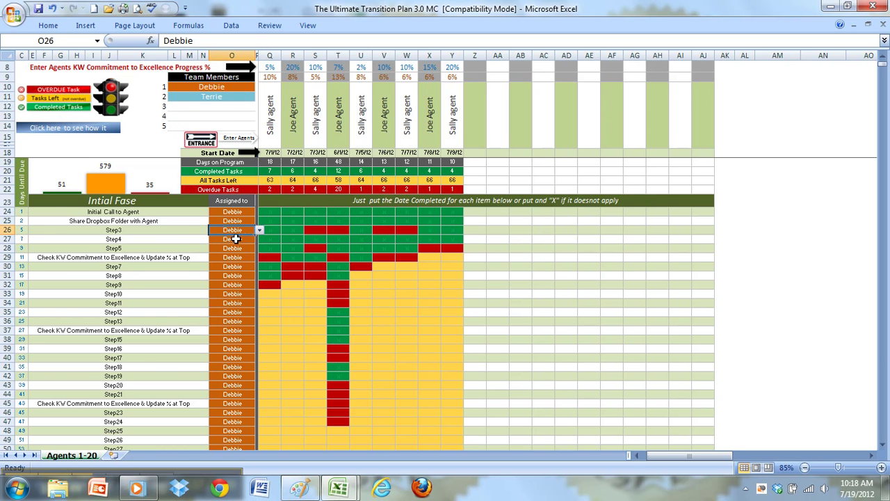
Shorten the Team Members heading above the member list to Members.
click(203, 73)
double_click(203, 73)
drag(207, 77, 182, 76)
key(BackSpace)
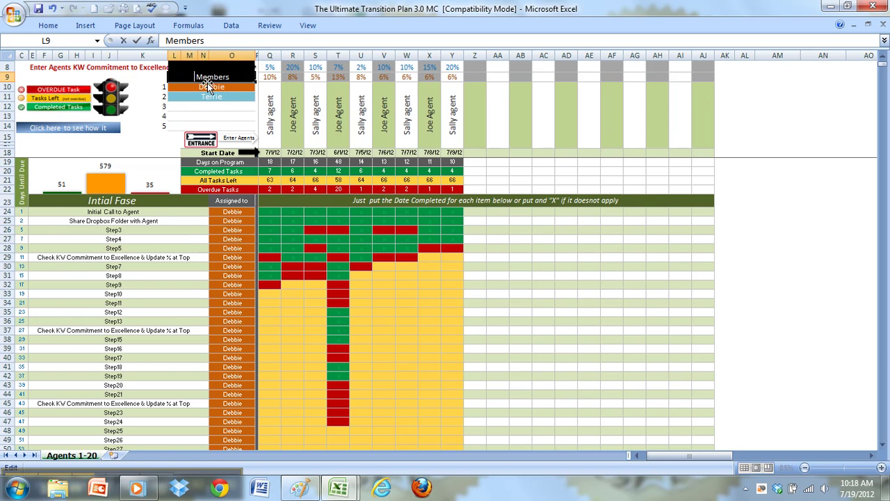
click(173, 285)
click(455, 275)
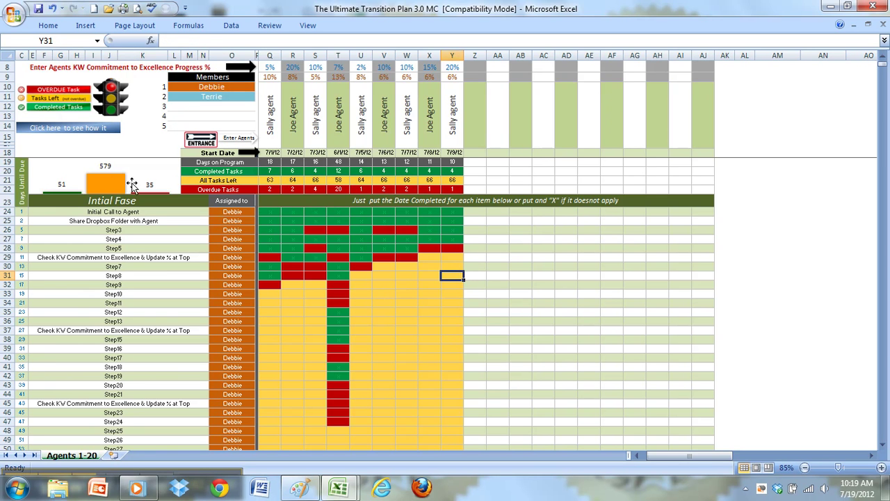
Review the task totals chart and the initial phase tasks down to Step12 and its due day.
click(106, 168)
click(129, 239)
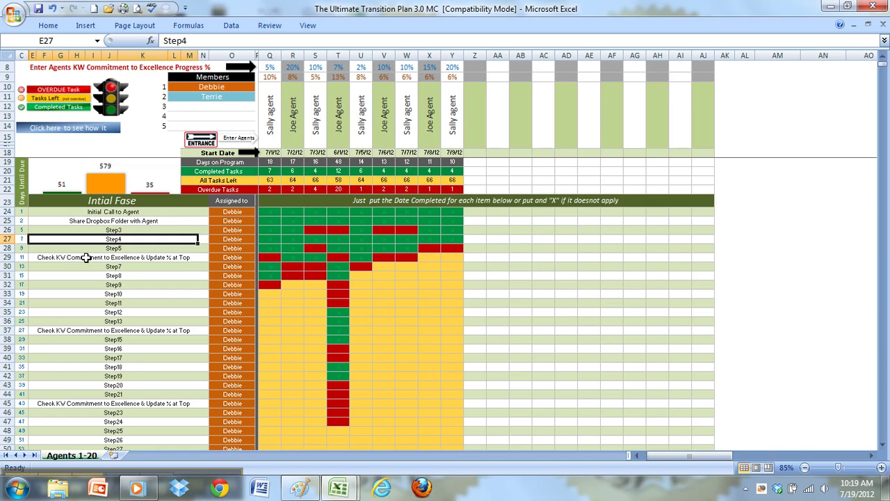
click(121, 285)
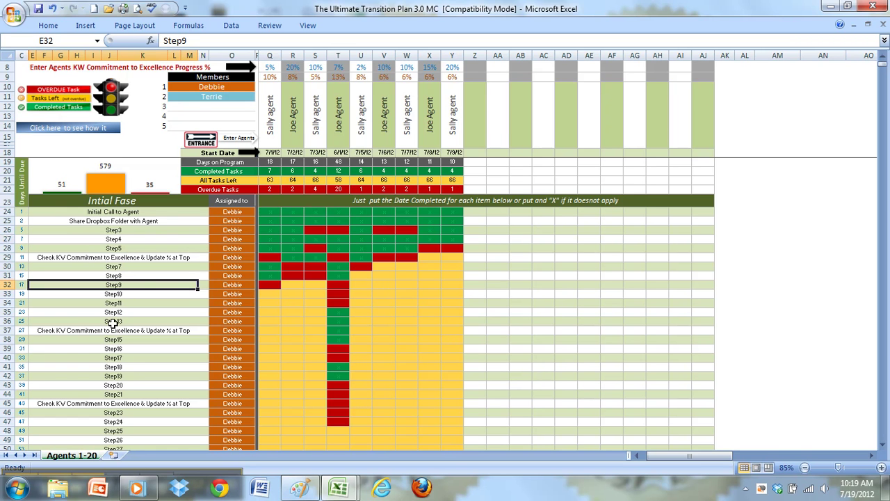
click(73, 314)
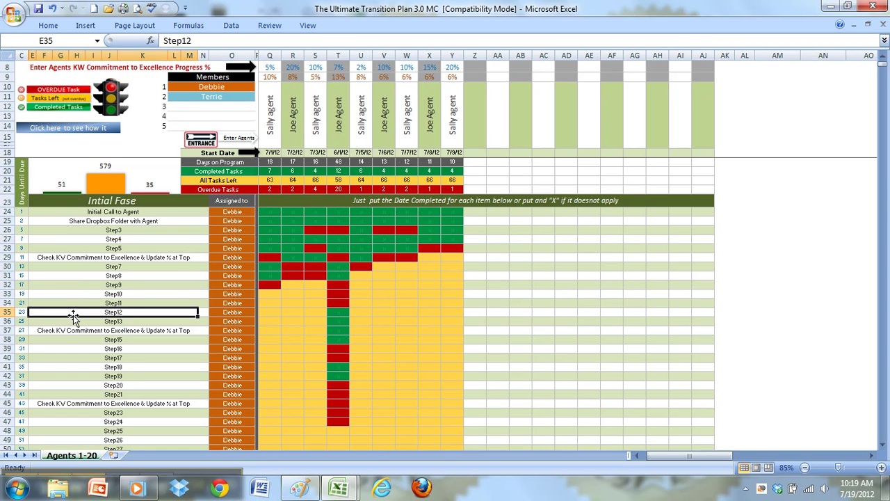
click(23, 312)
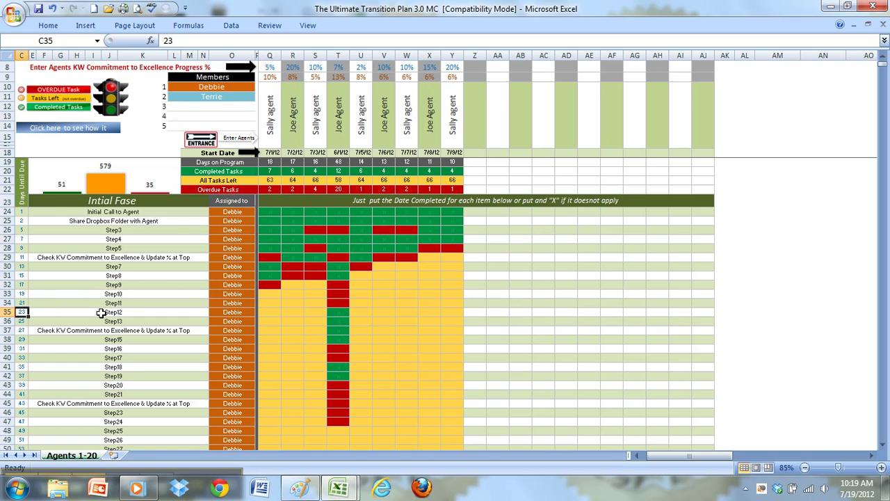
Try a start date of 5/1 for the third agent, and undo the change.
click(318, 153)
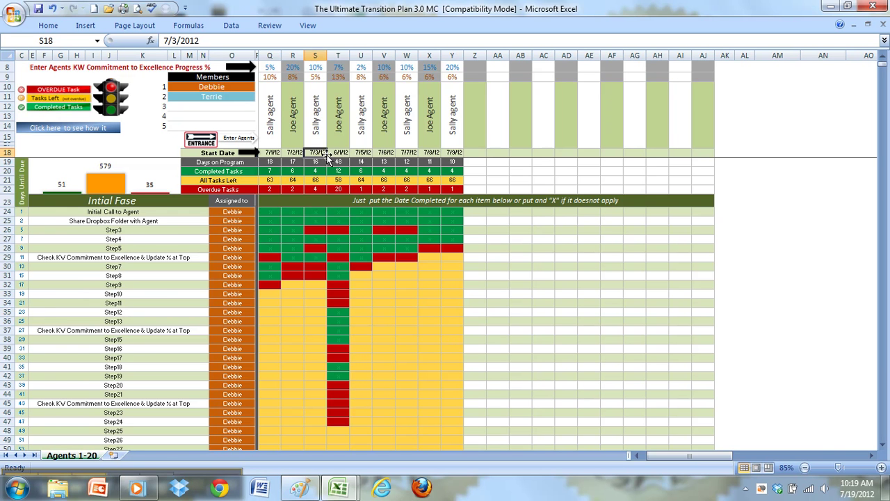
text(5/1)
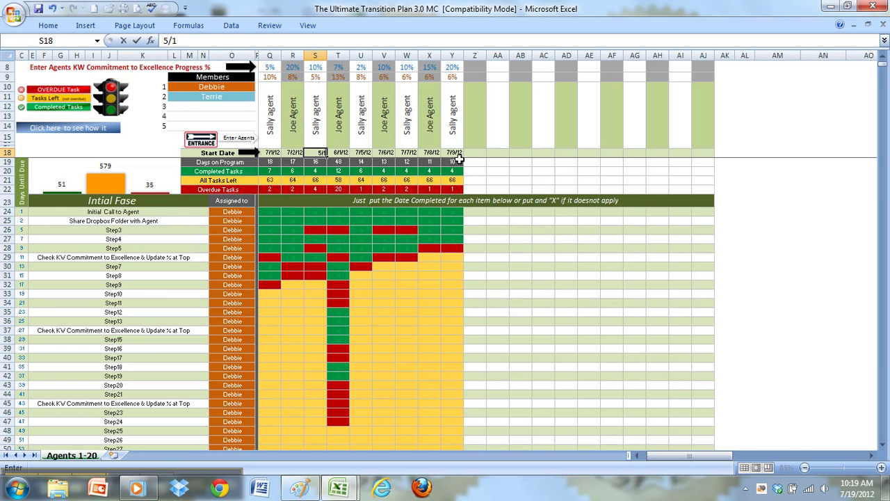
key(Return)
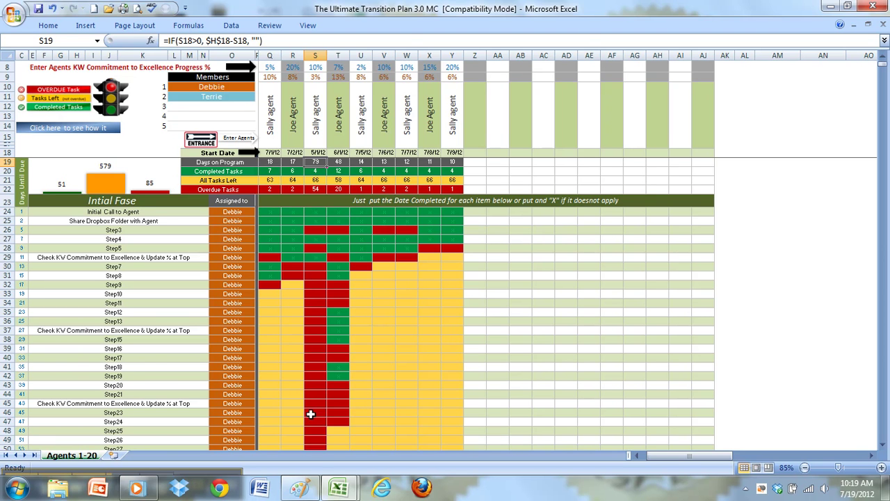
key(ctrl+z)
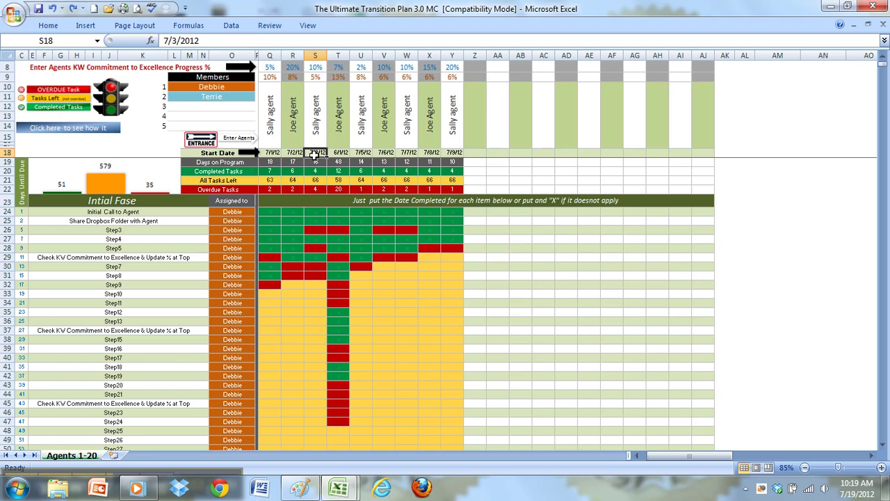
Check the due day of Step11 and set the third agent's start date to 5/1.
click(25, 302)
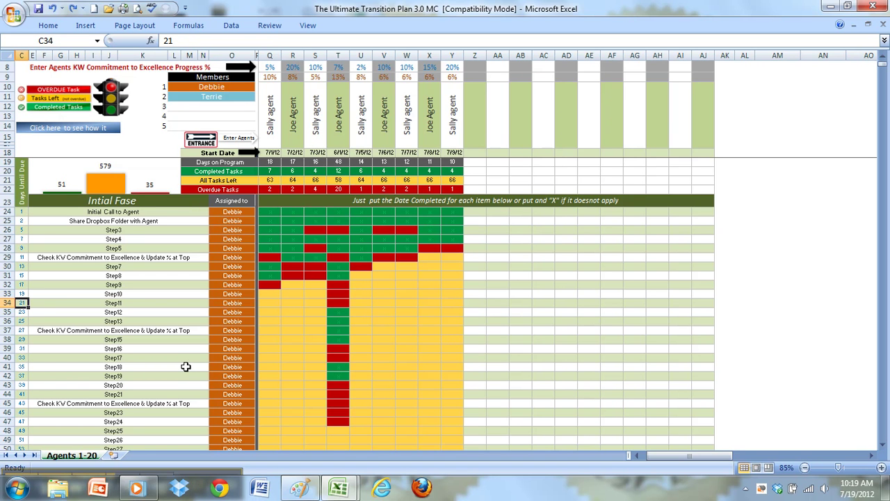
click(318, 152)
text(5/1)
key(Return)
Mark the Step12 task with x for the third agent.
click(313, 312)
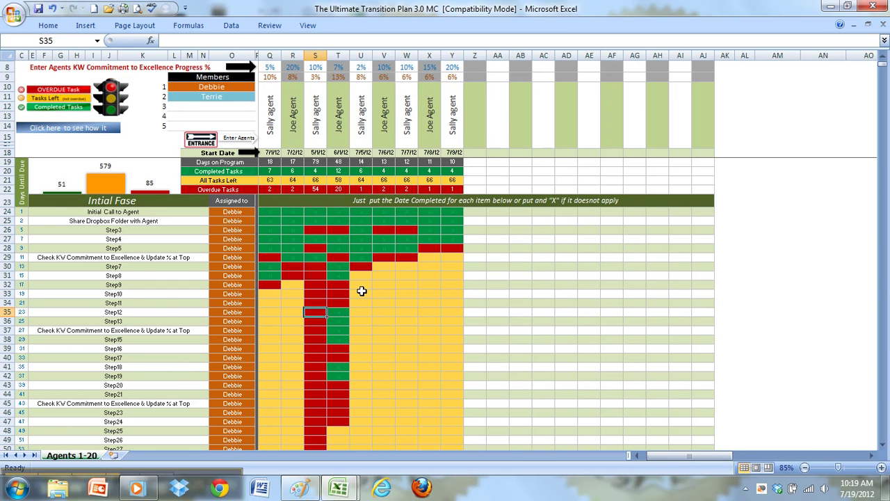
text(x)
key(Return)
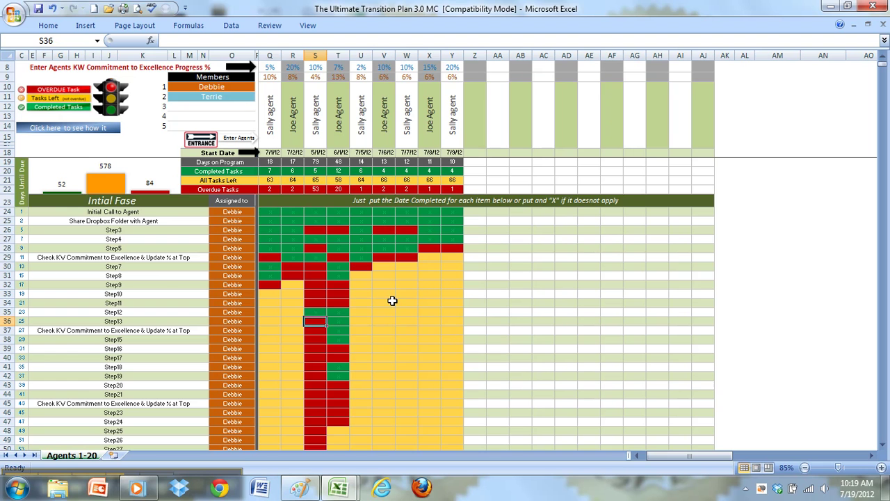
Look through the initial phase task list around Step4 to Step9 and the tasks further down.
click(156, 283)
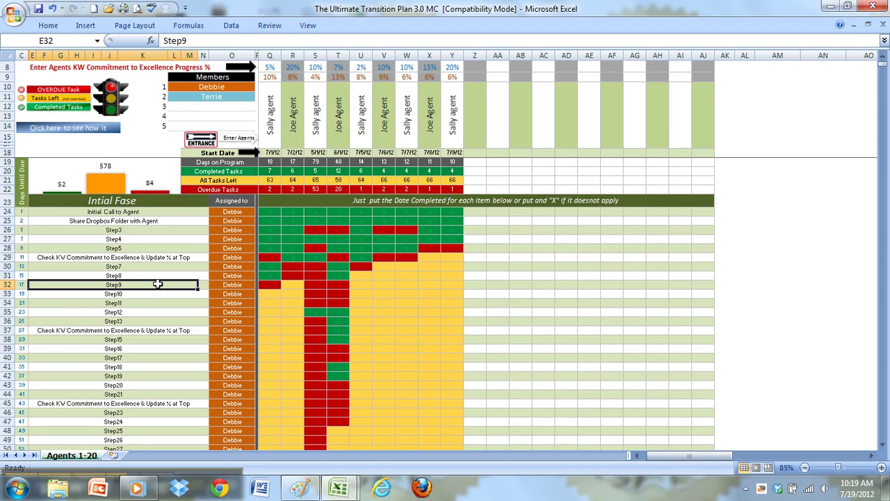
click(132, 266)
click(170, 276)
scroll(168, 278, down, 5)
scroll(168, 278, up, 5)
click(156, 250)
click(160, 268)
drag(167, 321, 155, 260)
click(146, 237)
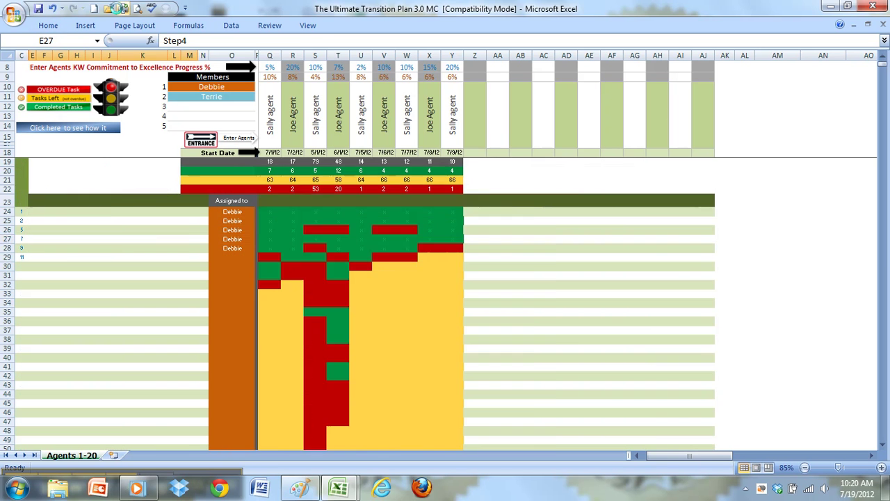
Open the KW Commitment to Excellence Training & Tracking tool 5.0 workbook from the Dropbox folder.
click(119, 11)
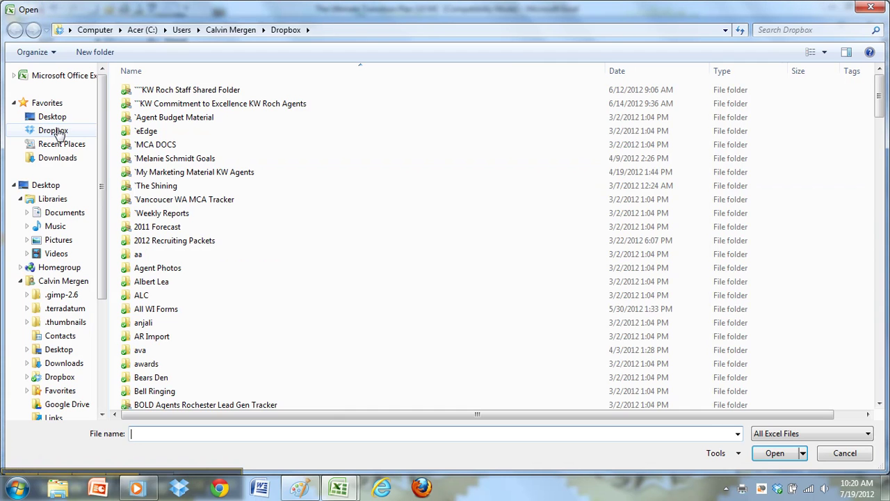
click(55, 130)
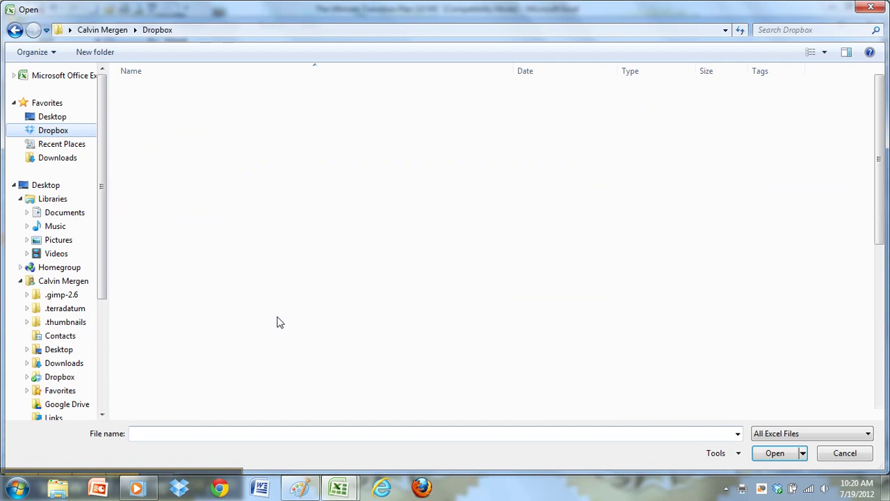
scroll(278, 318, down, 11)
scroll(229, 244, up, 5)
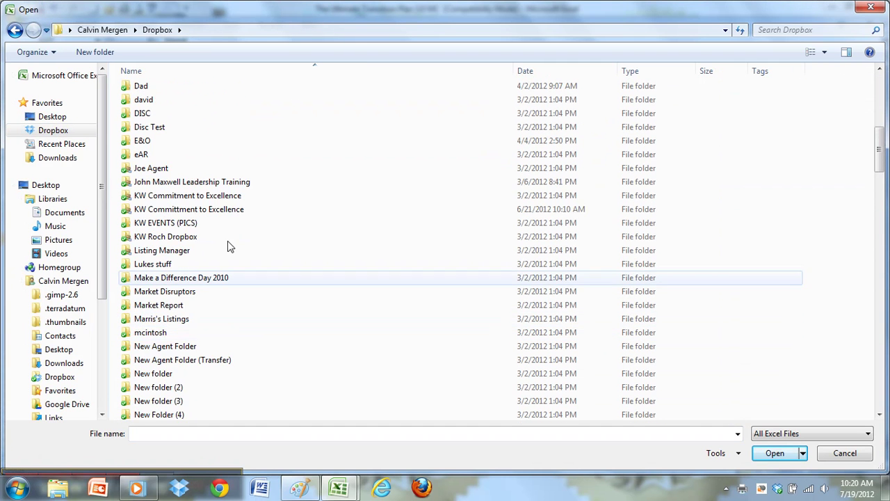
scroll(205, 189, up, 9)
double_click(156, 133)
click(202, 228)
scroll(334, 334, down, 5)
double_click(334, 360)
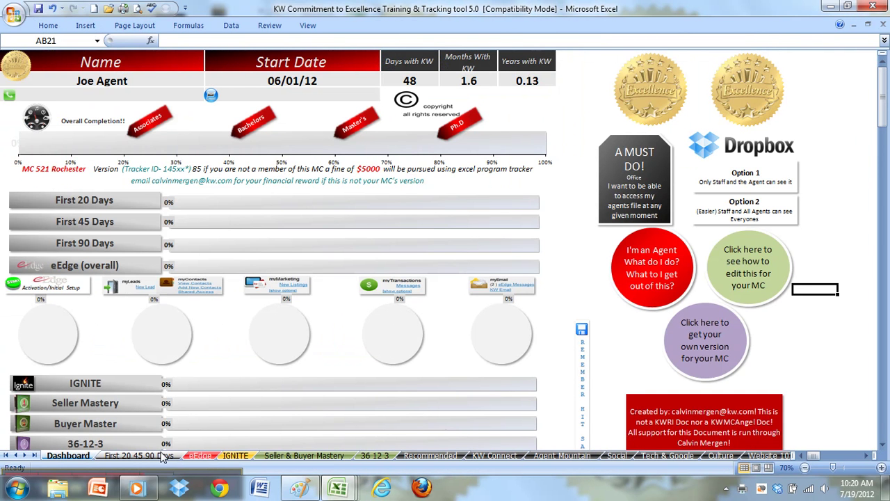
Examine the activities and date column on the First 20 45 90 Days sheet alongside the transition plan's agent columns.
click(162, 456)
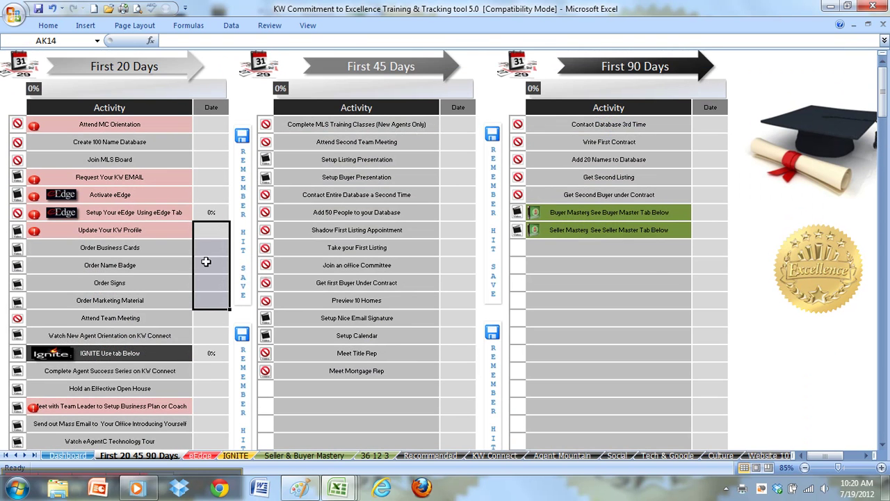
click(203, 126)
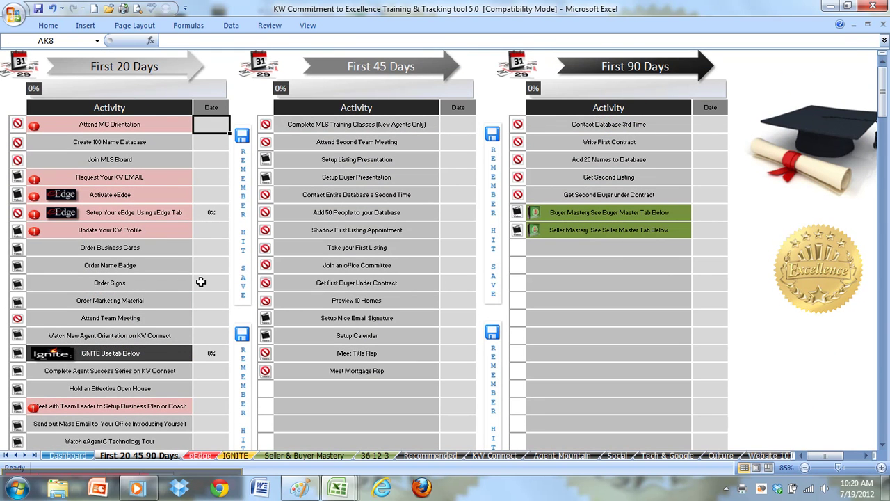
key(ctrl+Tab)
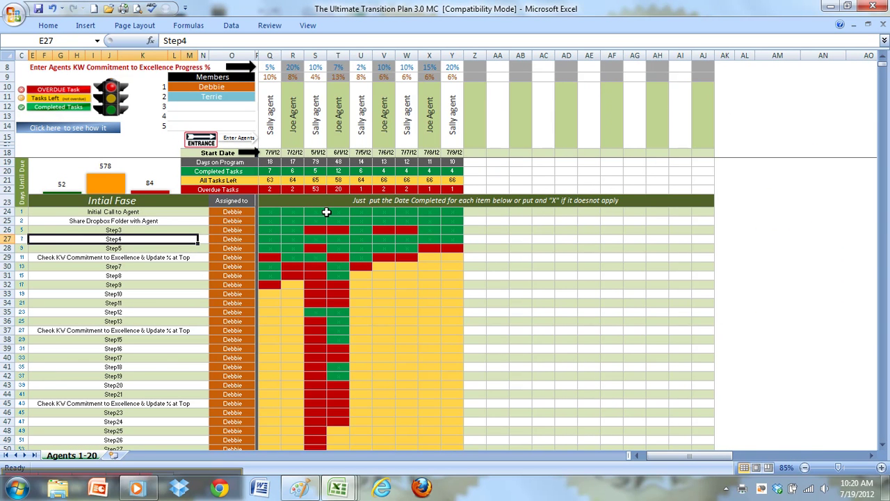
key(ctrl+Tab)
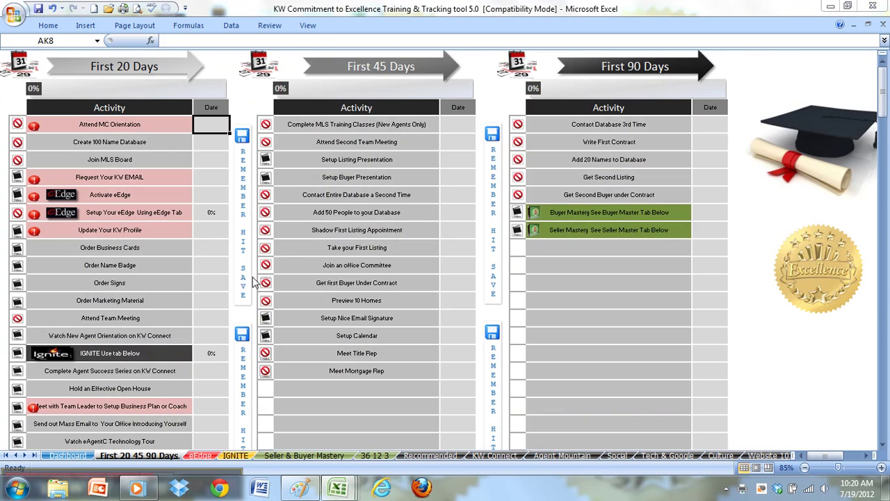
Look over the eEdge activities and the completion bars on the tracking tool's Dashboard sheet.
click(199, 455)
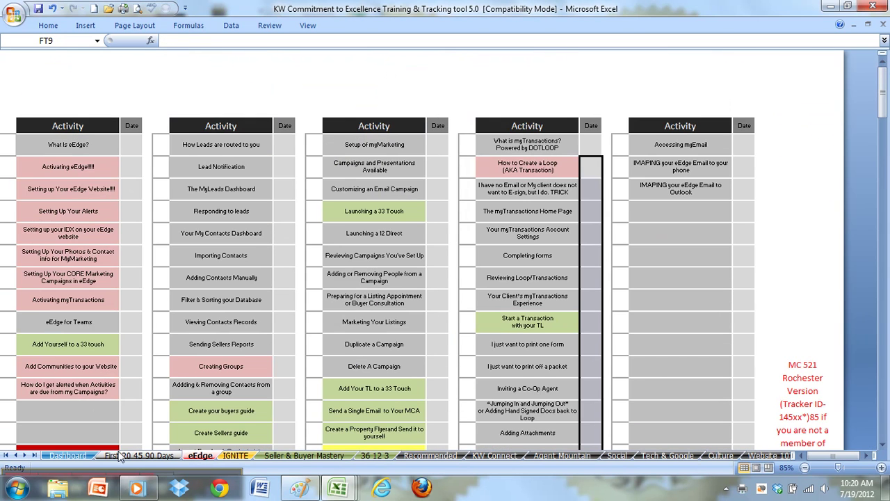
click(118, 461)
click(89, 460)
click(120, 458)
click(69, 454)
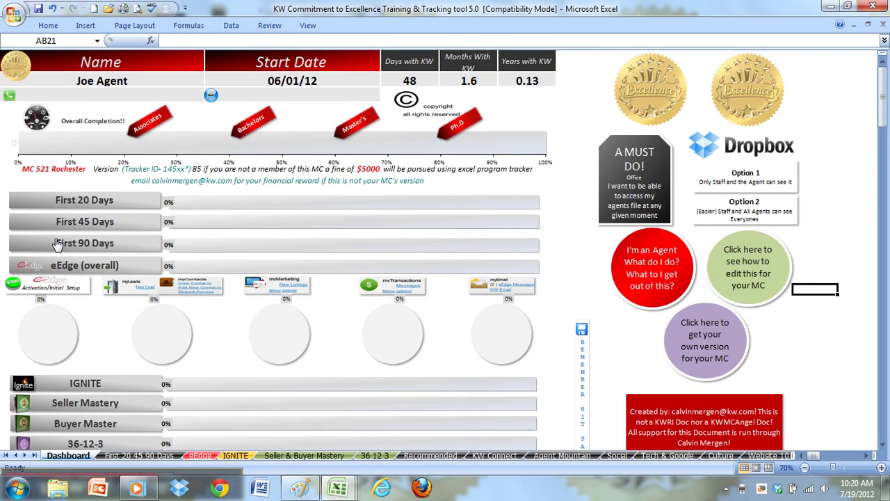
scroll(240, 300, down, 5)
scroll(240, 300, up, 5)
Compare the Dashboard's overall completion with the agents' progress percentages in the transition plan workbook.
key(ctrl+Tab)
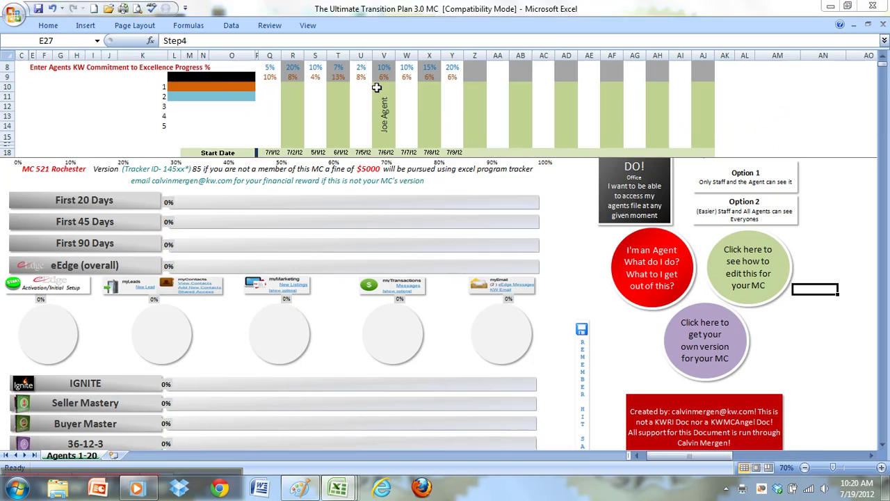
key(ctrl+Tab)
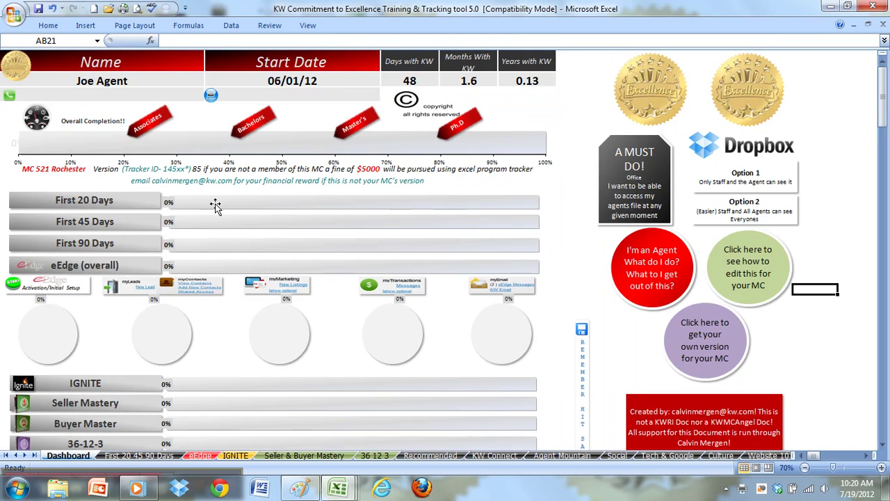
key(alt+Tab)
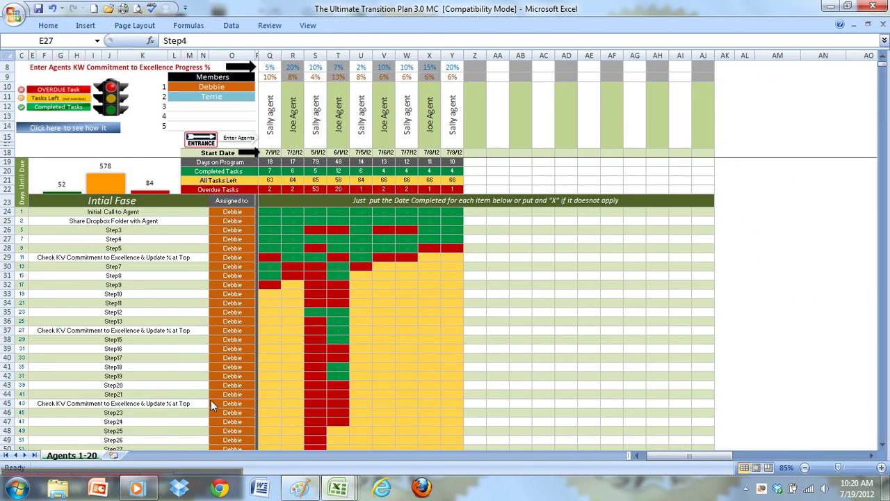
On the tracking tool's eEdge sheet, mark the first five Activation/Initial Setup activities with x, x, xx, x and xx as dates.
key(ctrl+Tab)
click(199, 456)
click(136, 146)
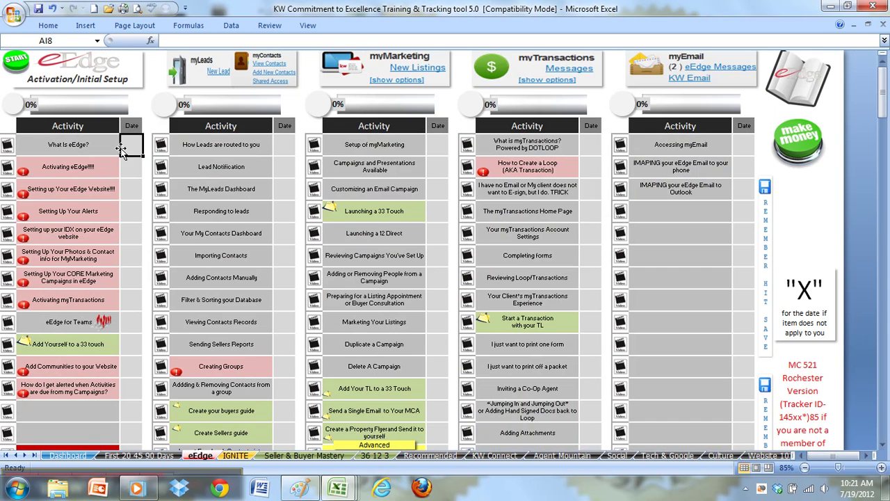
text(x)
key(Return)
text(x)
key(Return)
text(xx)
key(Return)
text(x)
key(Return)
text(xx)
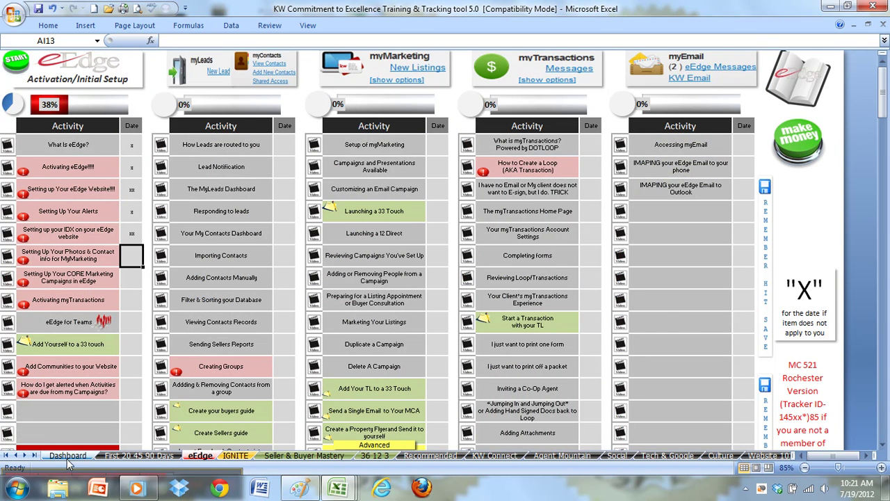
Check the Dashboard, return to the transition plan workbook and set the first agent's KW Commitment to Excellence progress to 2%.
click(67, 457)
key(ctrl+Tab)
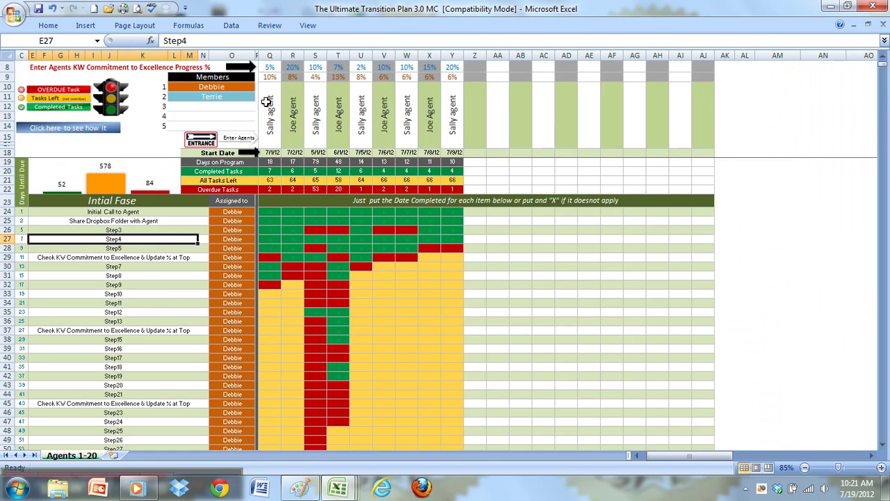
click(271, 66)
key(Right)
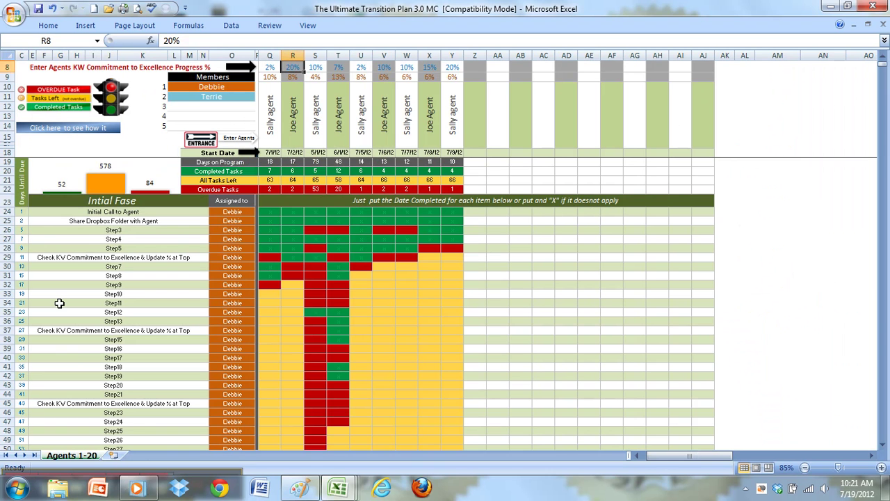
drag(61, 299, 74, 222)
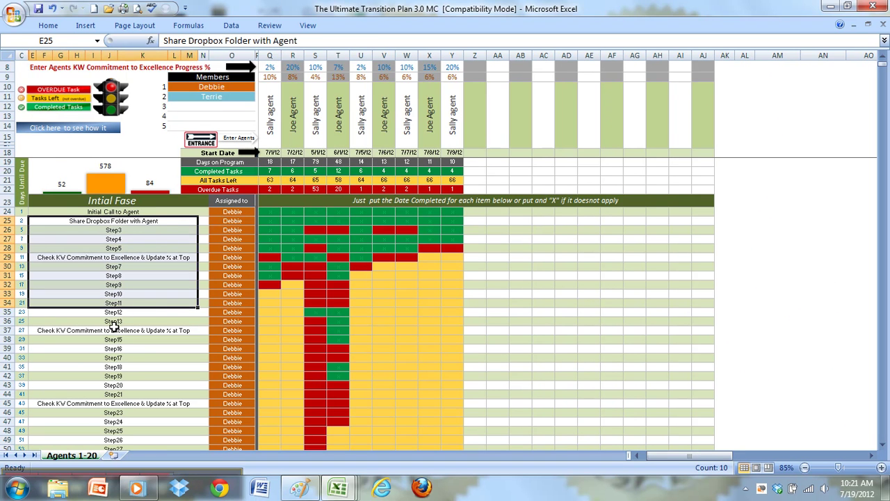
click(192, 478)
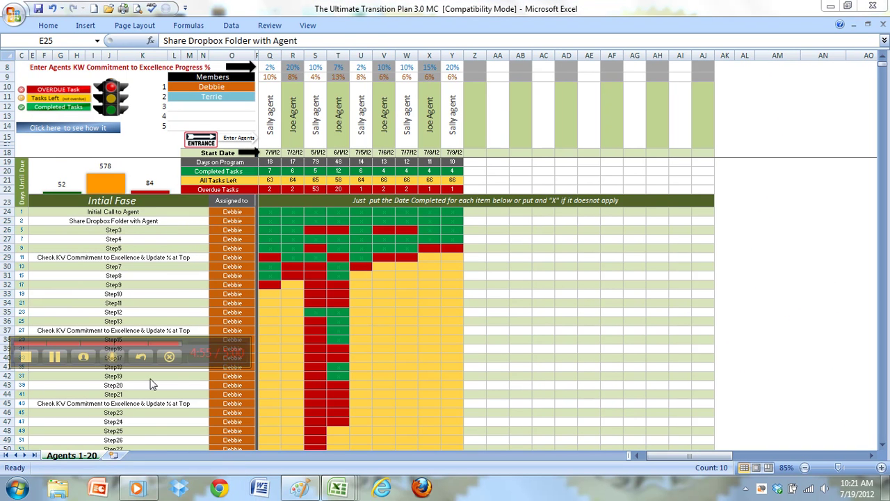